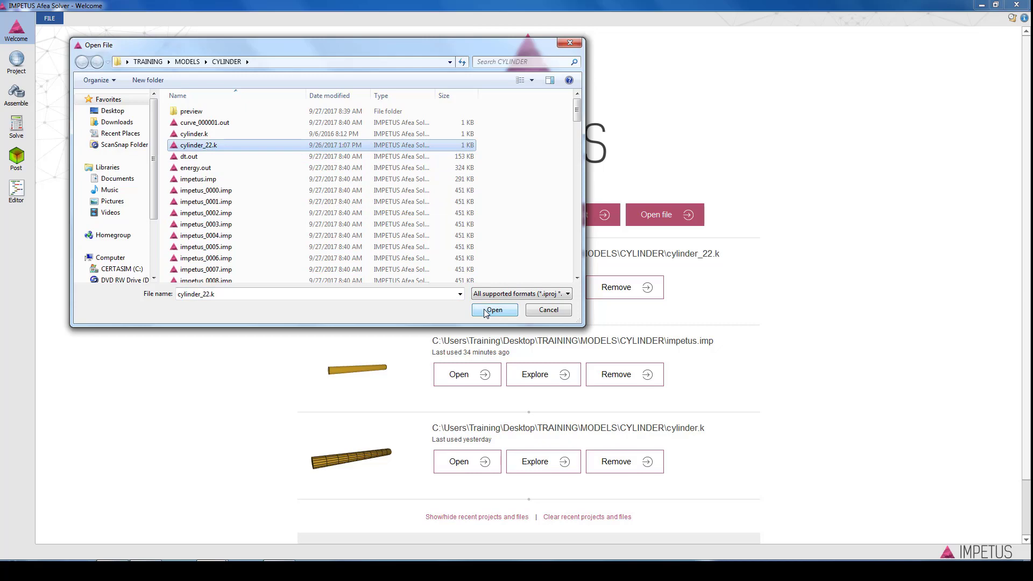
Step: Open the file cylinder_22.k as an IMPETUS command file in Editor mode
click(494, 310)
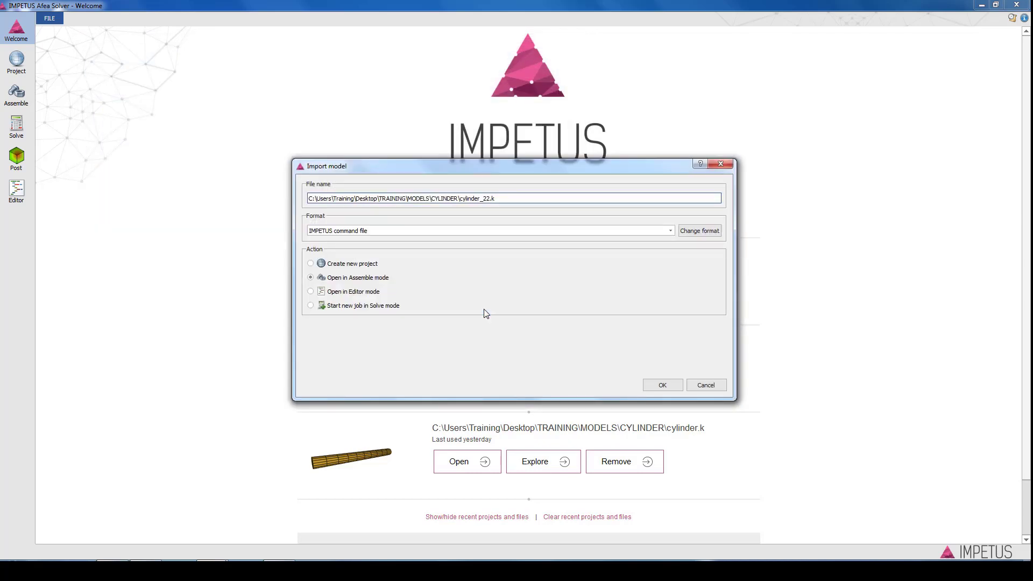
click(311, 292)
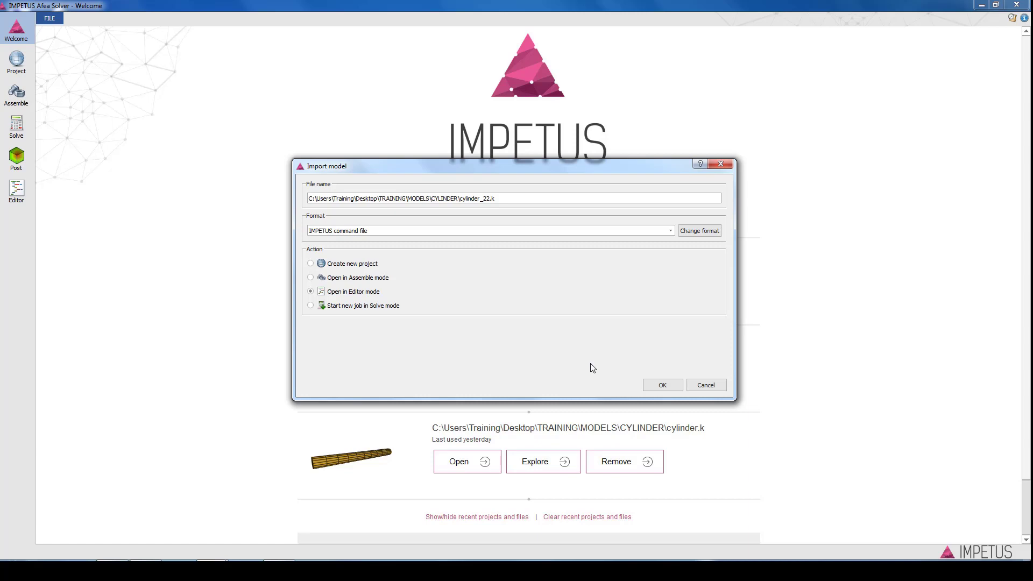
click(662, 384)
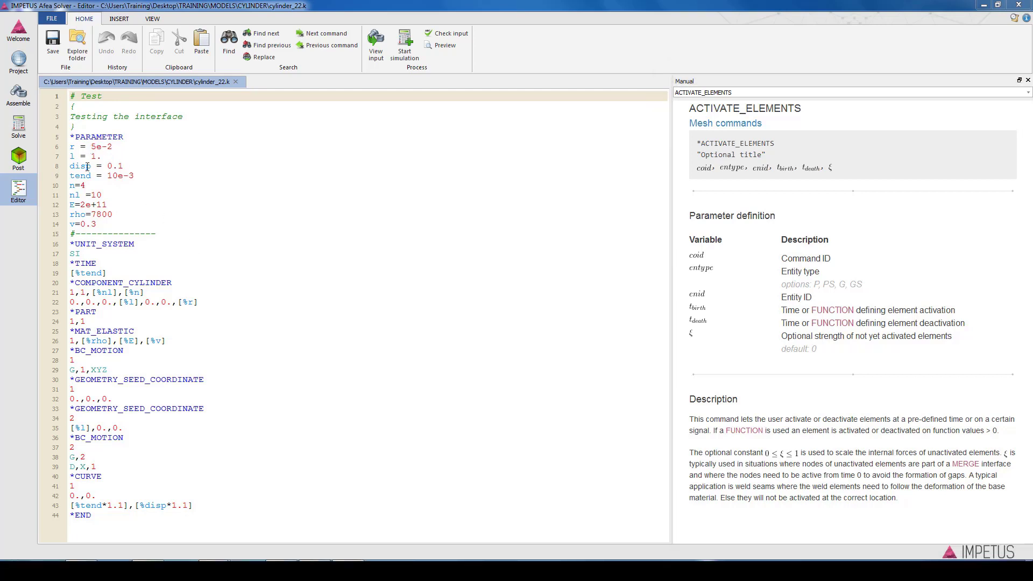
Step: Look up the manual descriptions of the COMPONENT_CYLINDER part ID, axial element count and radius parameters from the command file
click(83, 283)
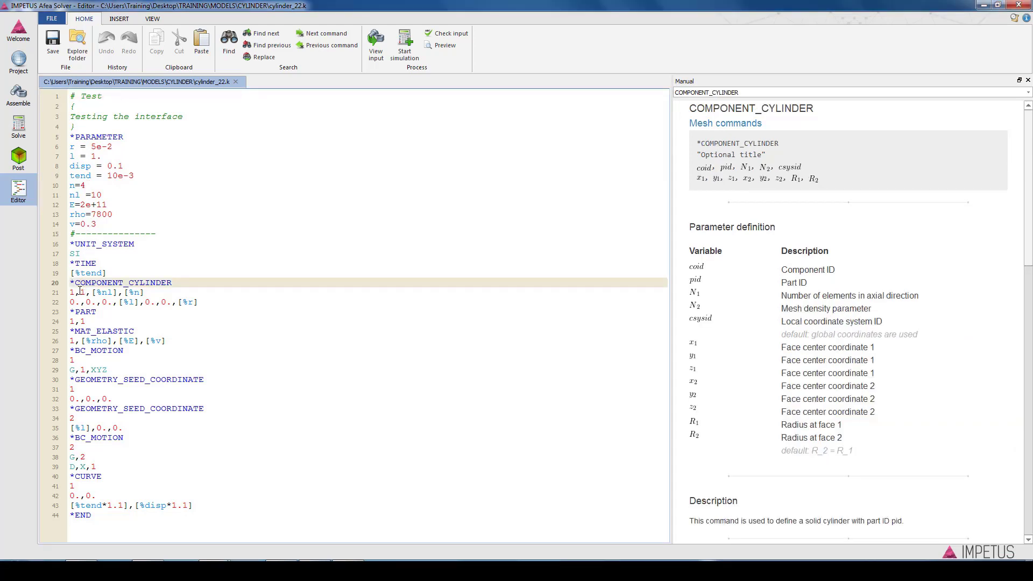
click(80, 291)
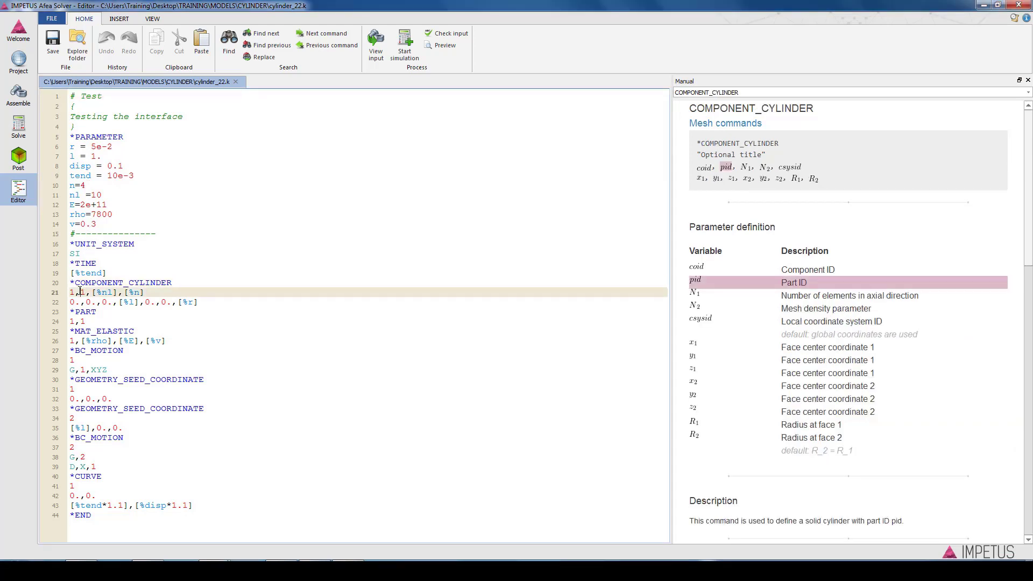
click(105, 293)
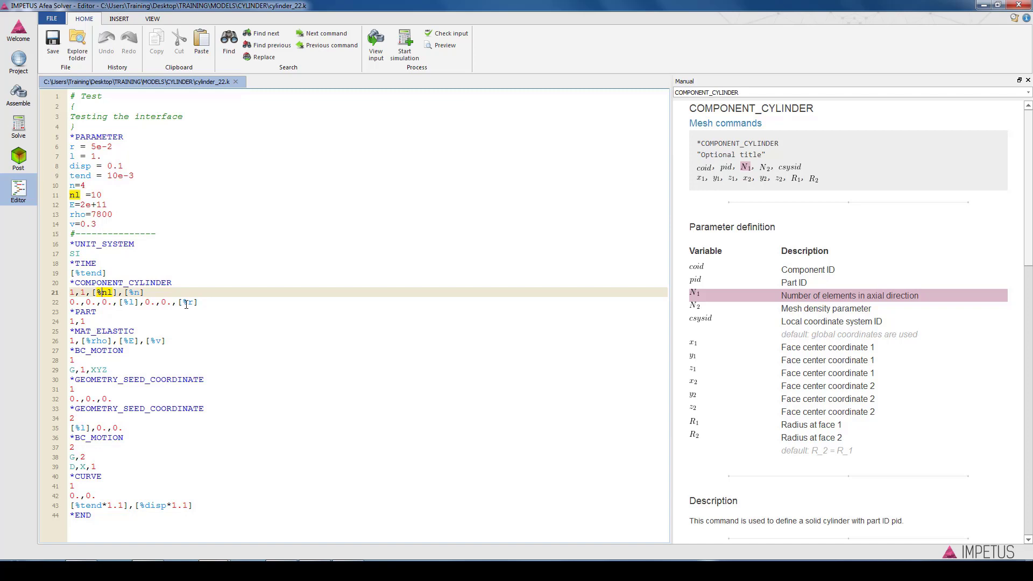
click(186, 302)
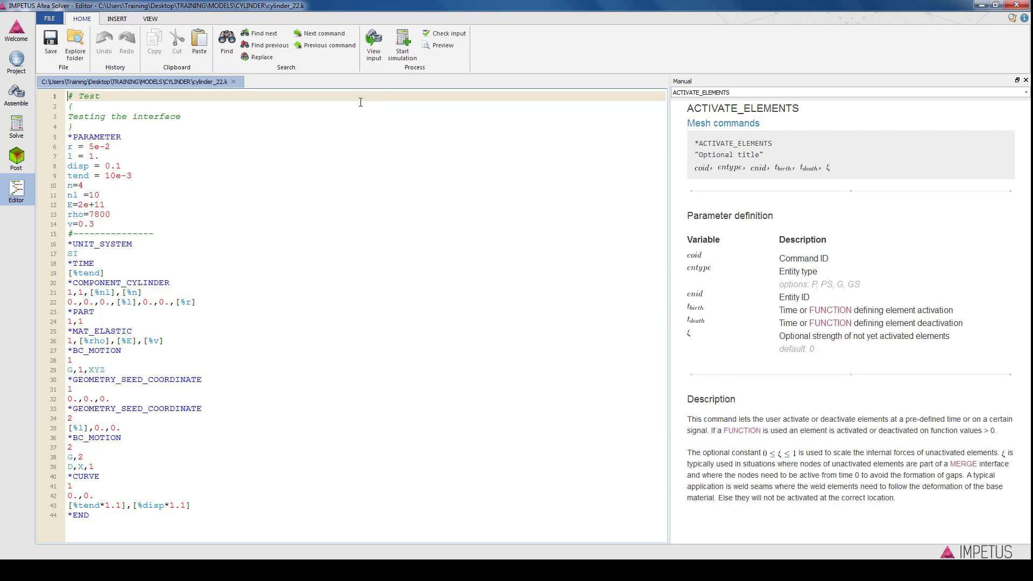
Step: View the command file's input as a 3D model and inspect the cylinder from different angles and distances
click(374, 53)
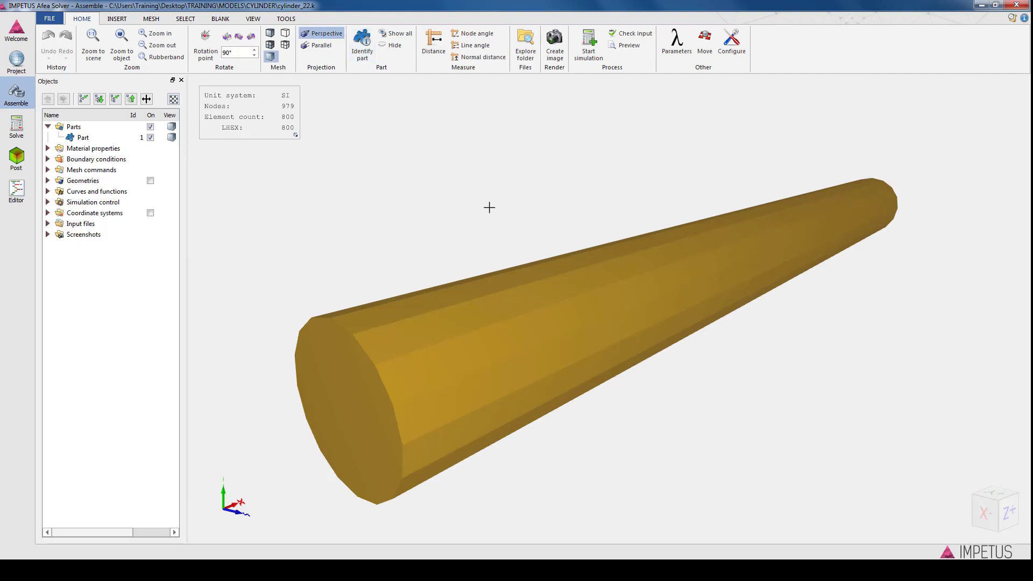
mouse_move(522, 259)
mouse_down()
mouse_move(462, 208)
mouse_move(491, 260)
mouse_move(514, 272)
mouse_up()
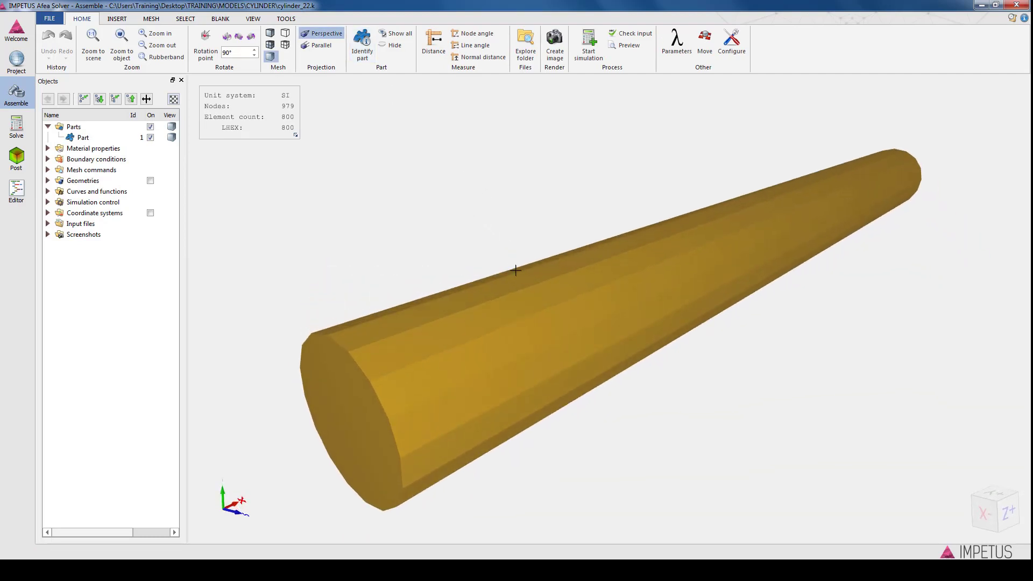
scroll(615, 273, up, 3)
scroll(615, 274, down, 3)
drag(613, 269, 634, 225)
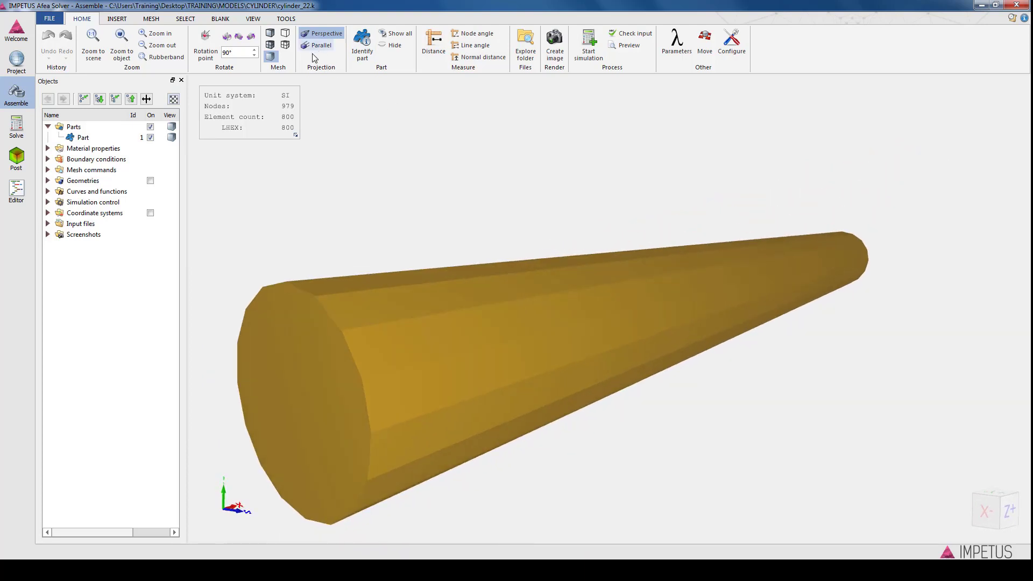
Step: Compare the cylinder display with the full element mesh, with outlines, and with element faces only
click(270, 47)
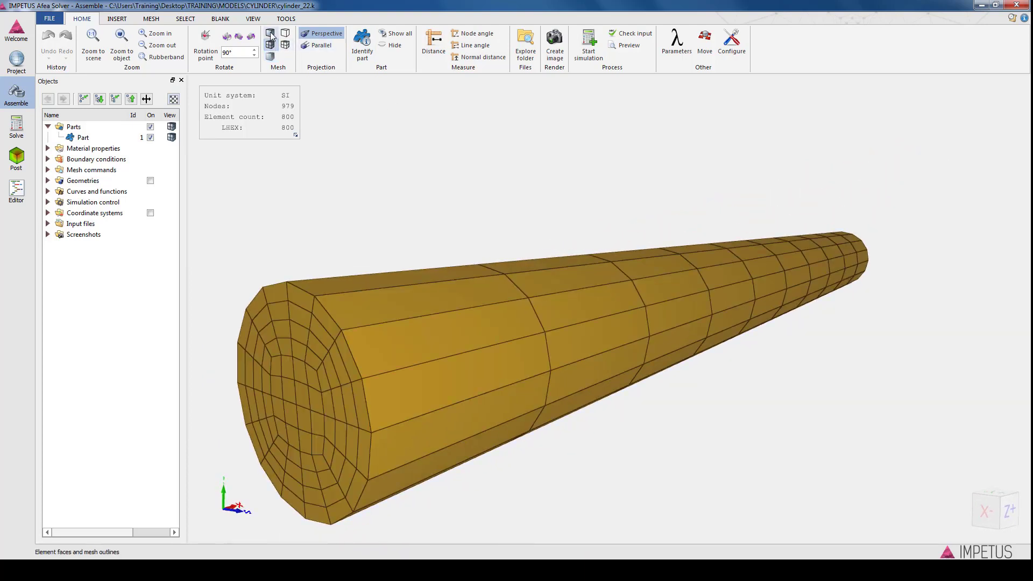
click(270, 33)
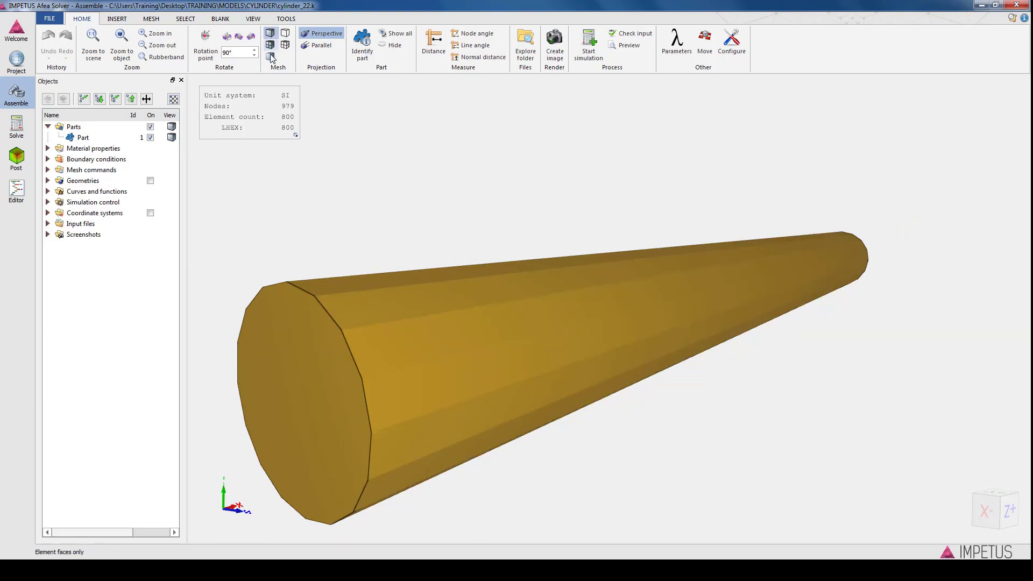
click(269, 56)
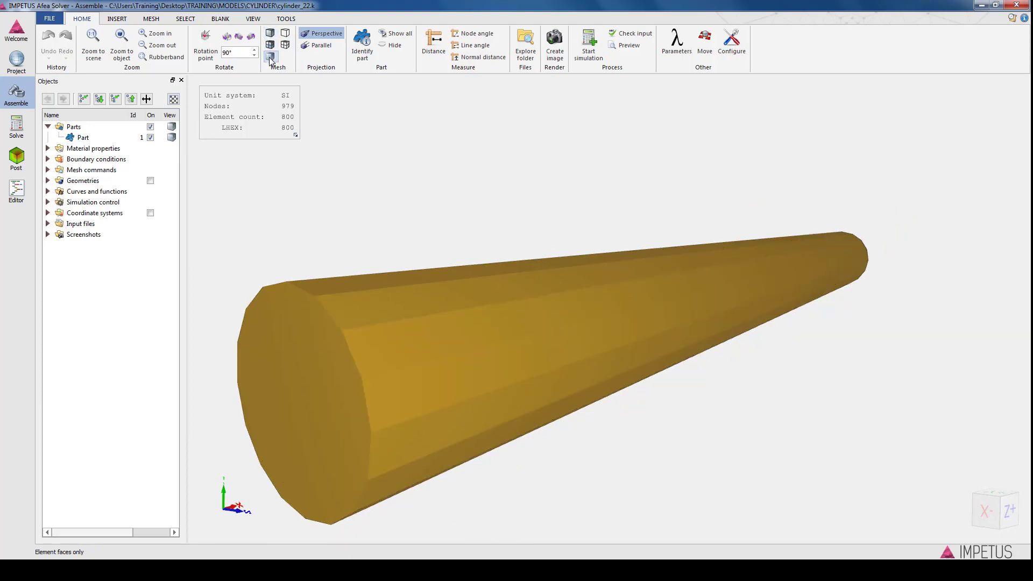
Step: Review the Aluminium_AA6070_T4 data sheet under Aluminium Alloys in the materials library, and close the library without inserting a material
click(118, 20)
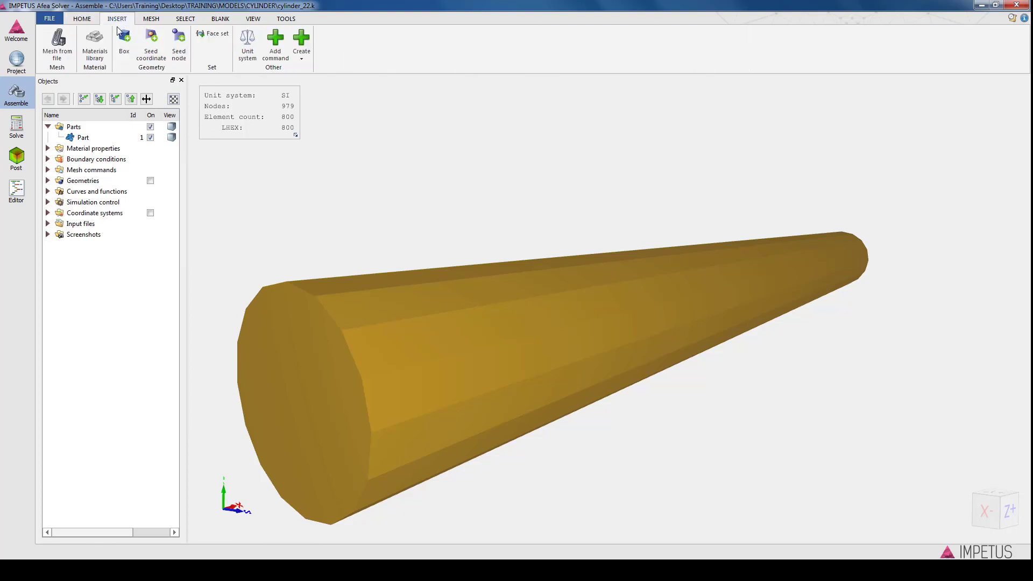
click(97, 51)
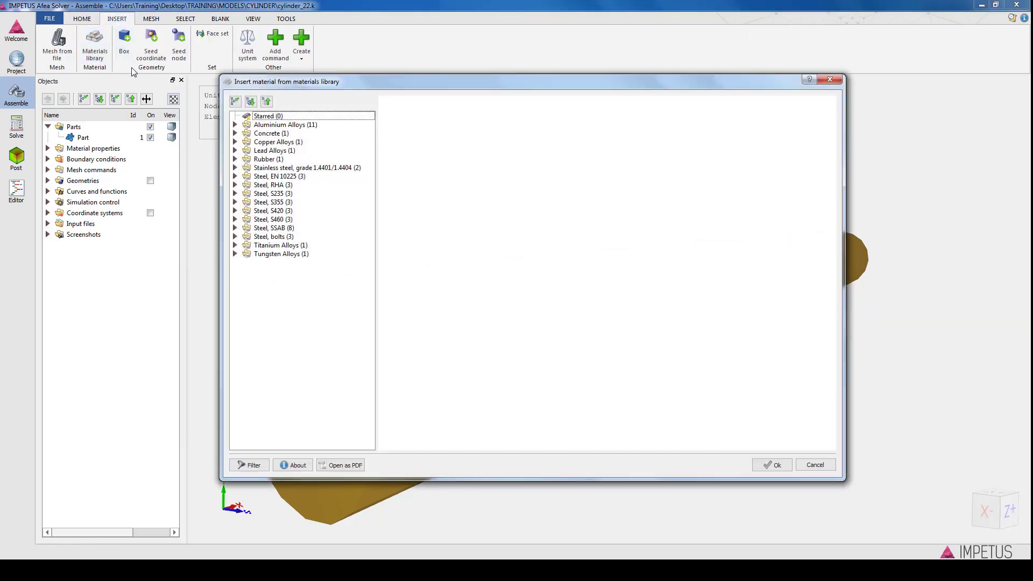
click(235, 124)
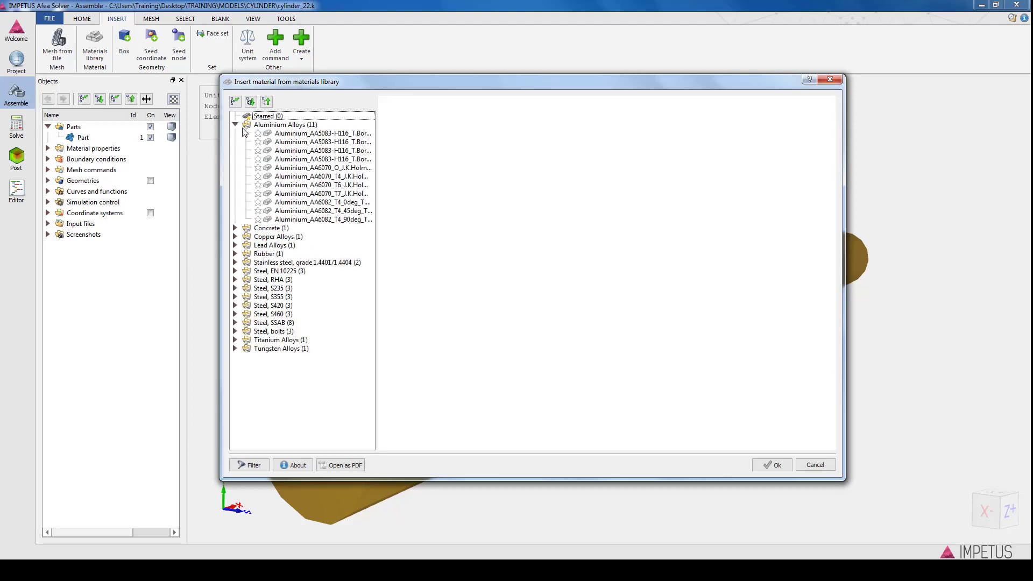
click(287, 177)
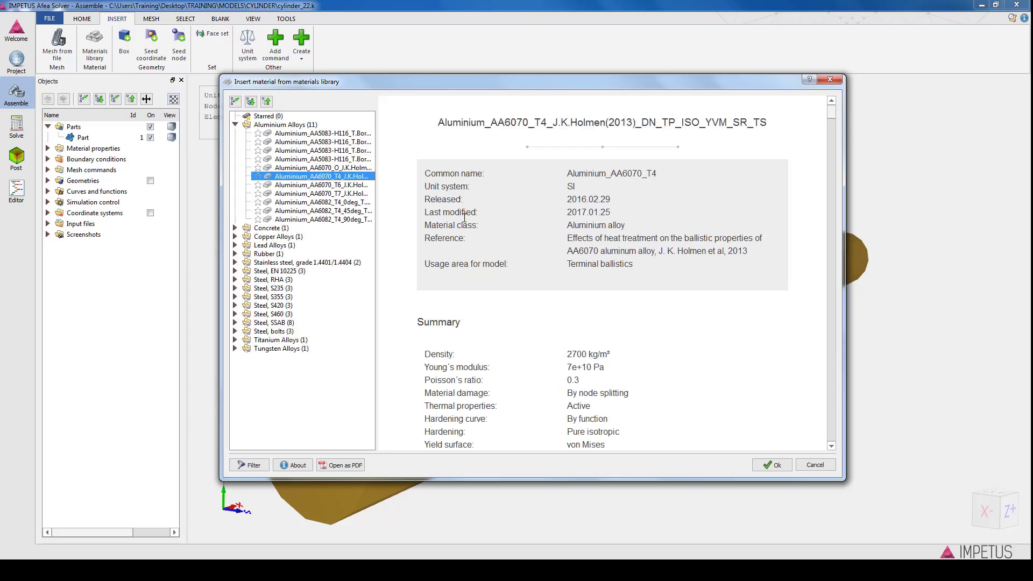
click(832, 117)
drag(832, 116, 840, 192)
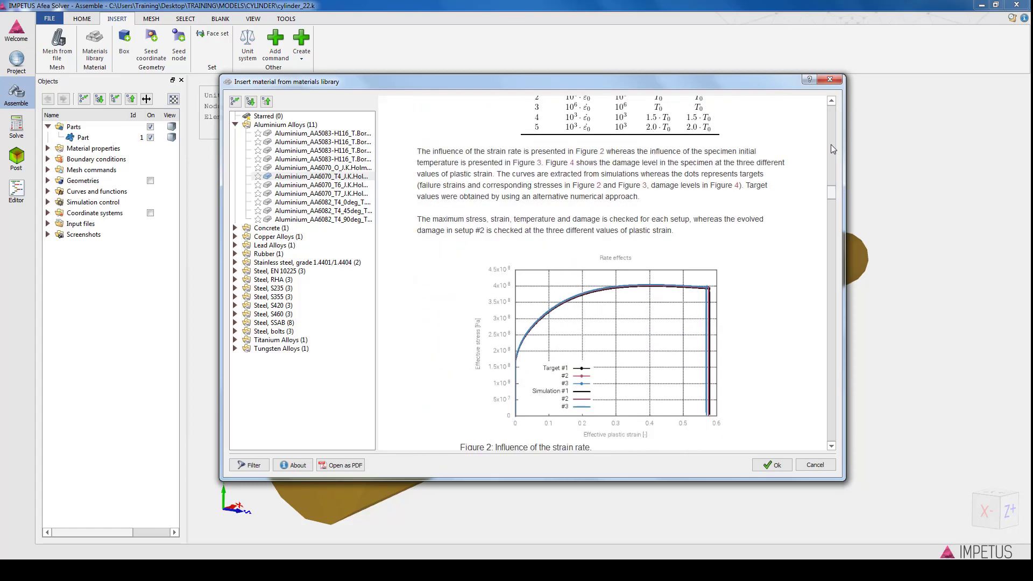
click(829, 80)
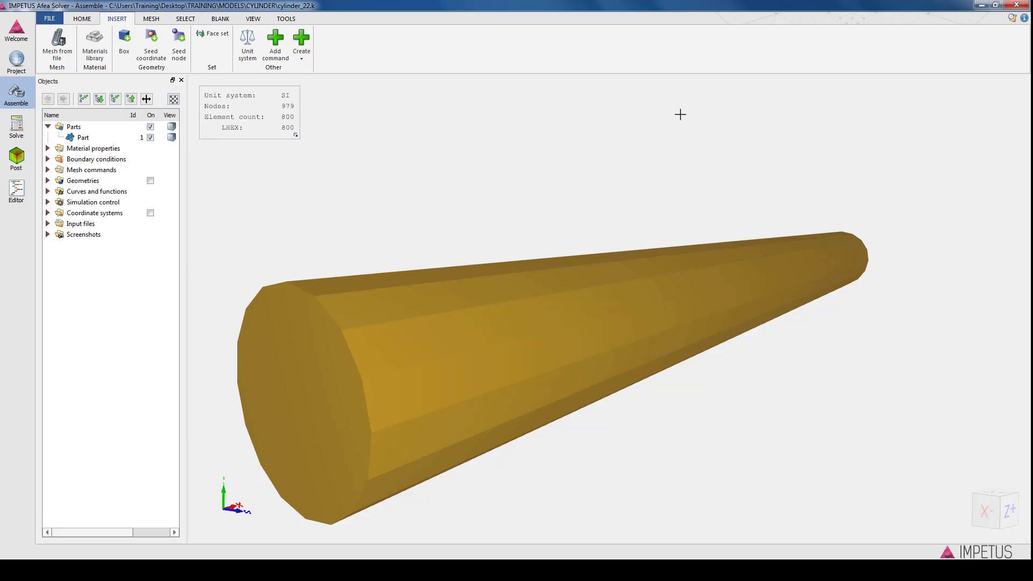
Step: Return to the cylinder_22.k command file and run an input check on it
click(16, 191)
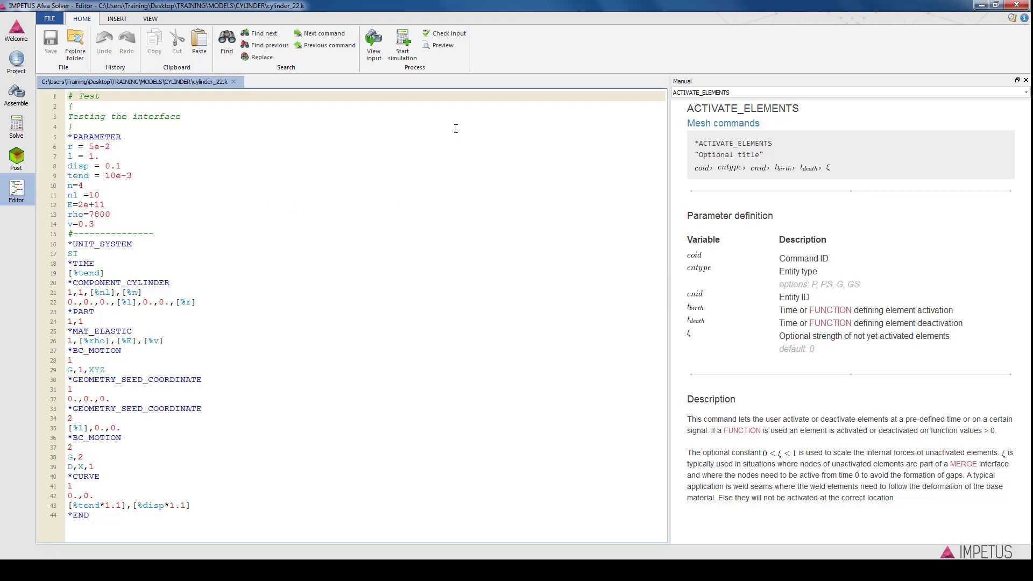
click(450, 35)
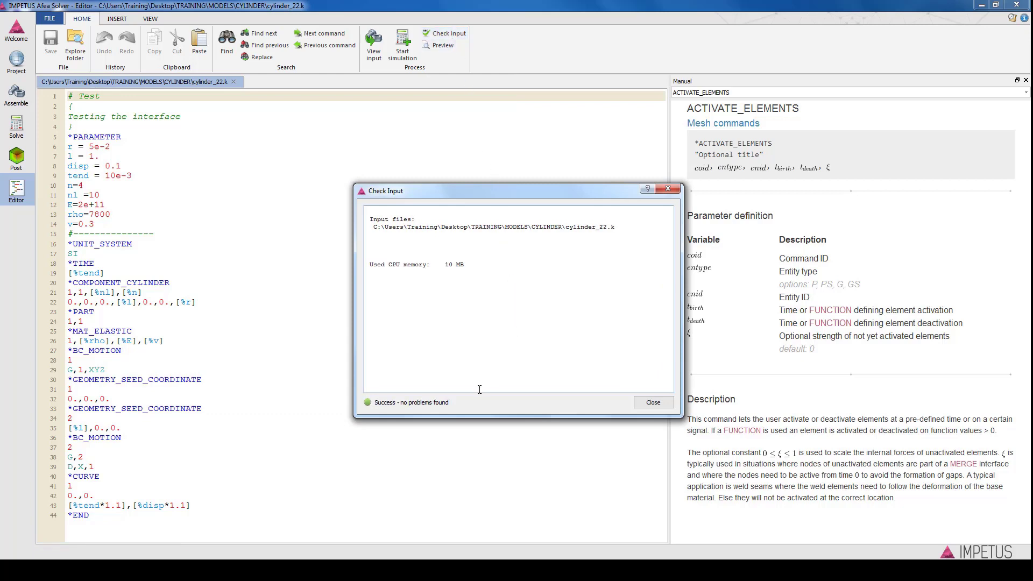
click(648, 403)
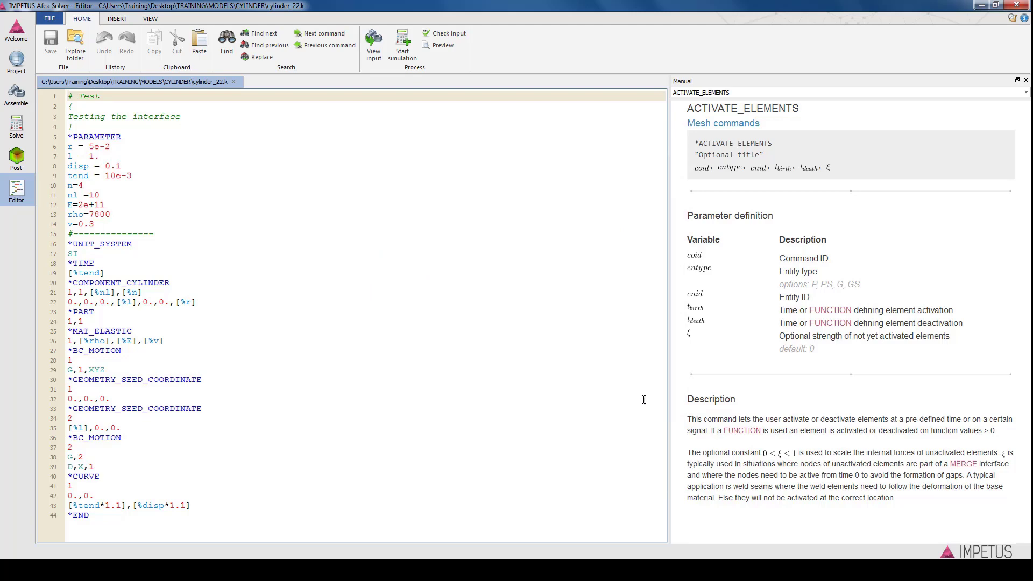
Step: Open the new-simulation setup for cylinder_22.k, dismiss it, and load the finished cylinder_22.k job's results for post-processing
click(401, 52)
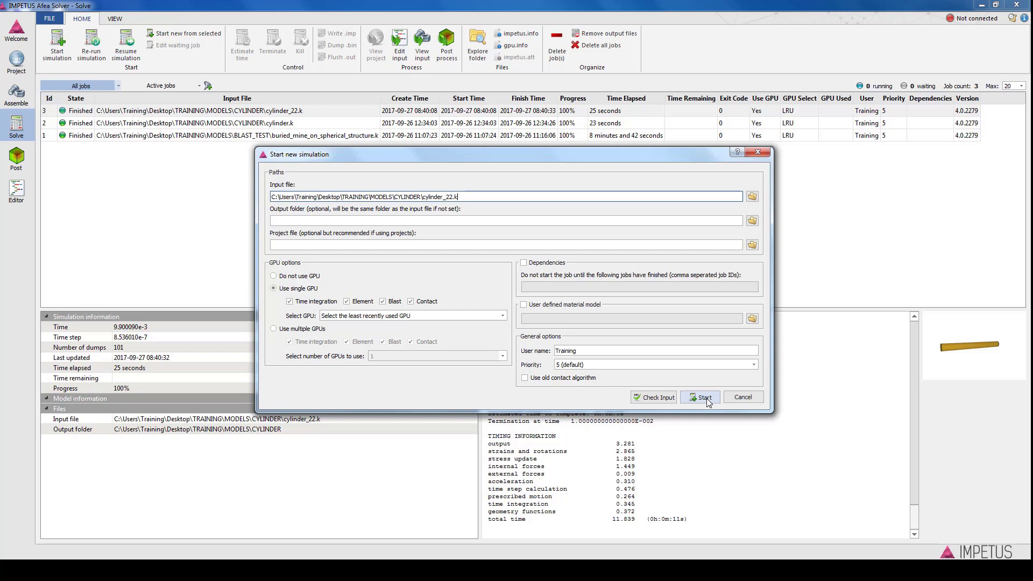
click(743, 398)
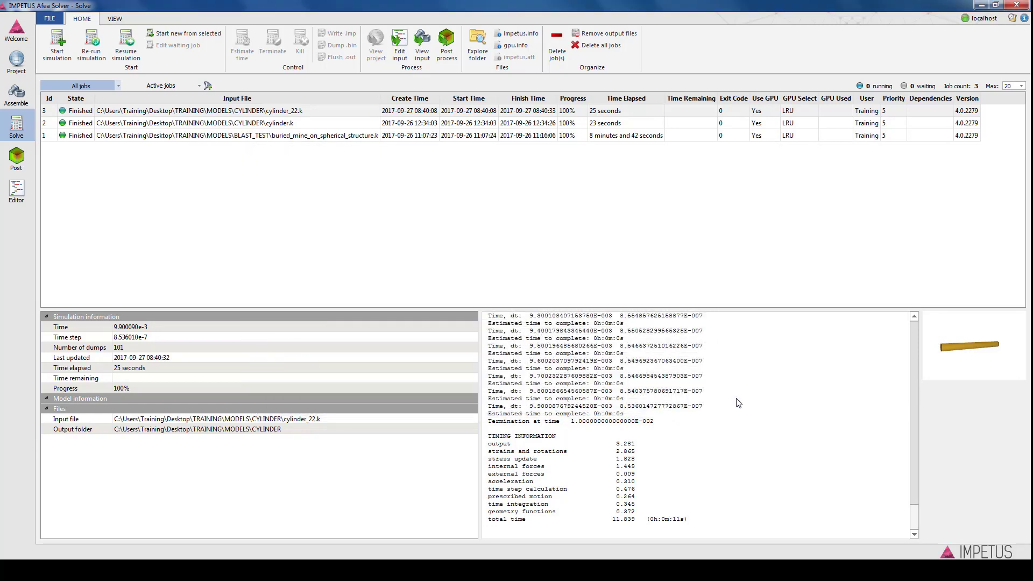
click(276, 111)
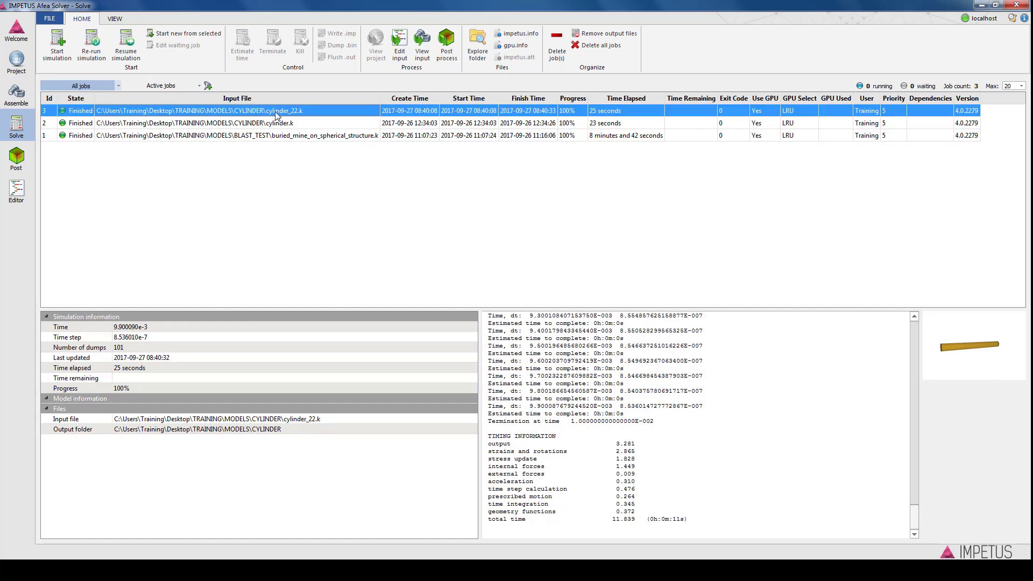
click(444, 56)
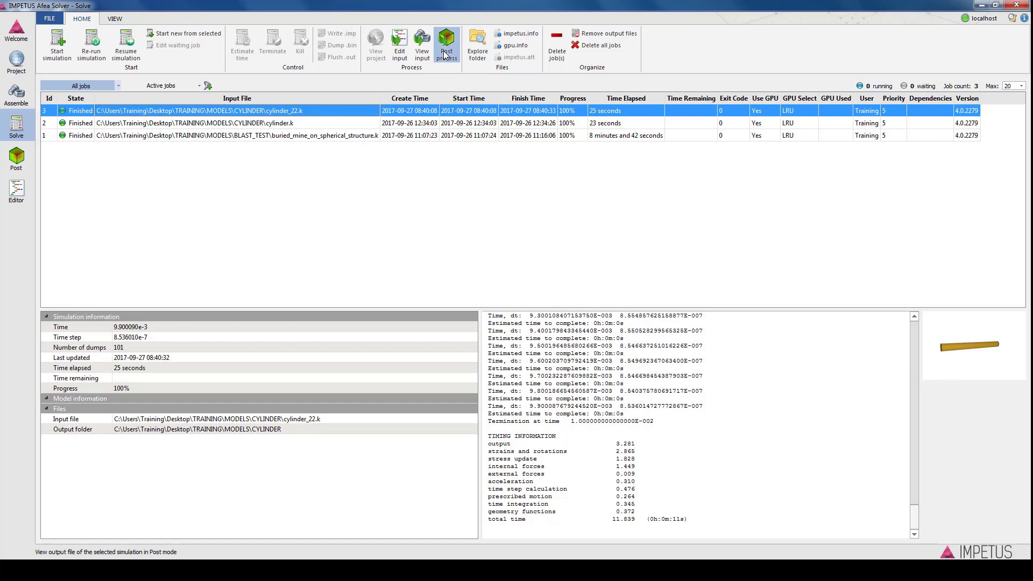
Step: Display the cylinder results model with element faces and mesh lines
drag(378, 261, 649, 307)
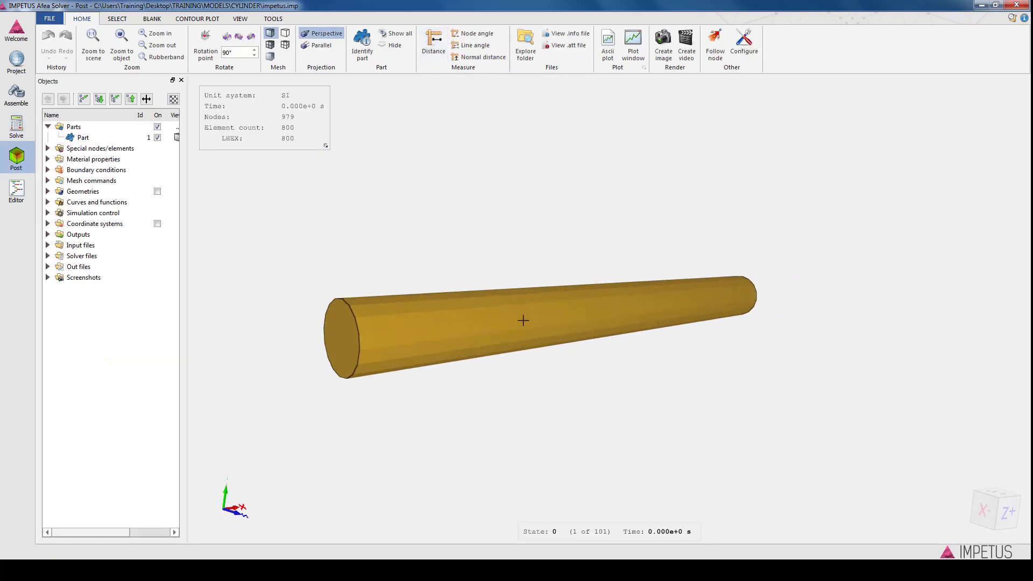
drag(525, 317, 595, 293)
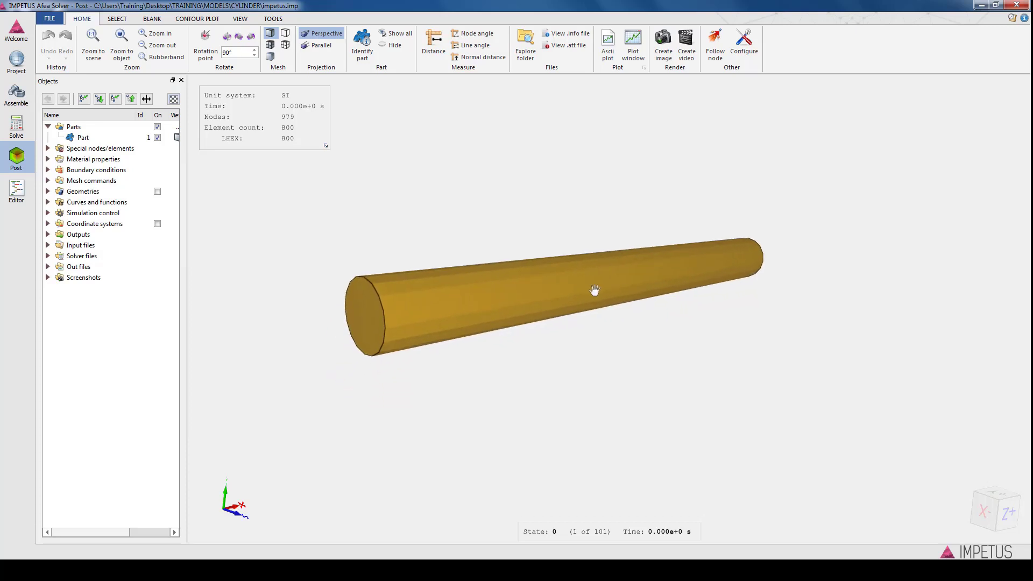
click(270, 46)
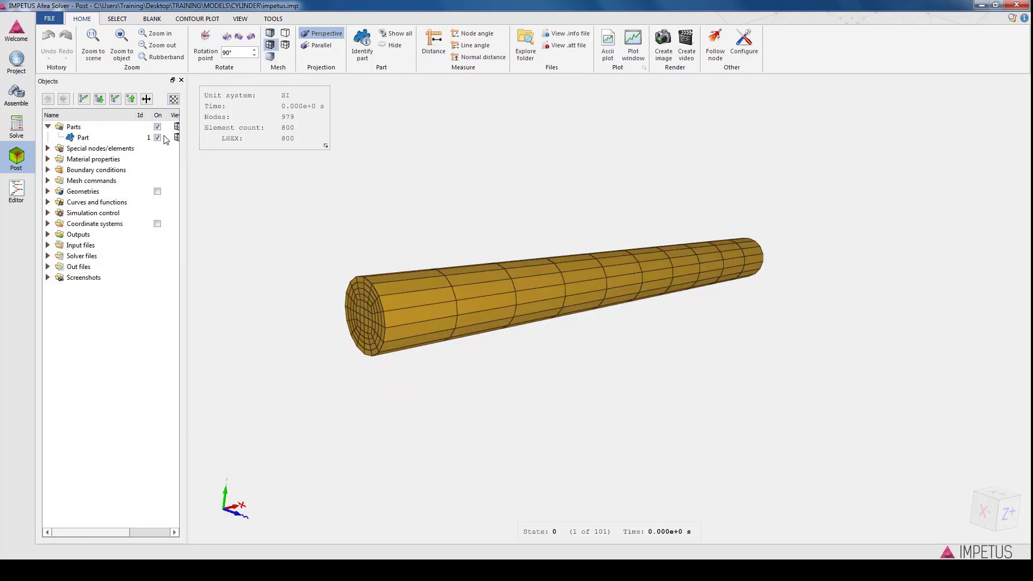
Step: Inspect the Special nodes/elements group and the Mat Elastic material's parameters in the results model
click(48, 149)
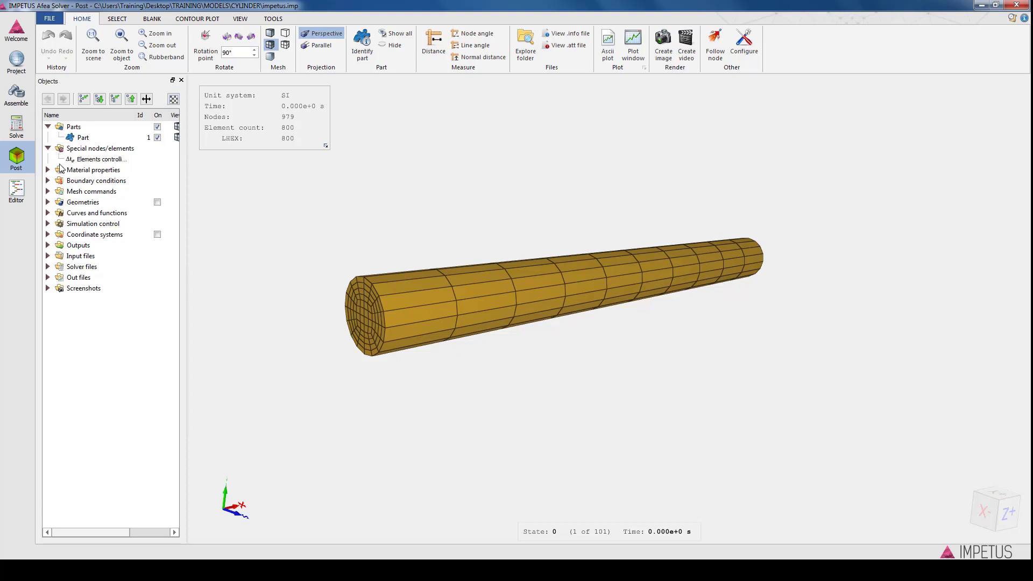
click(48, 170)
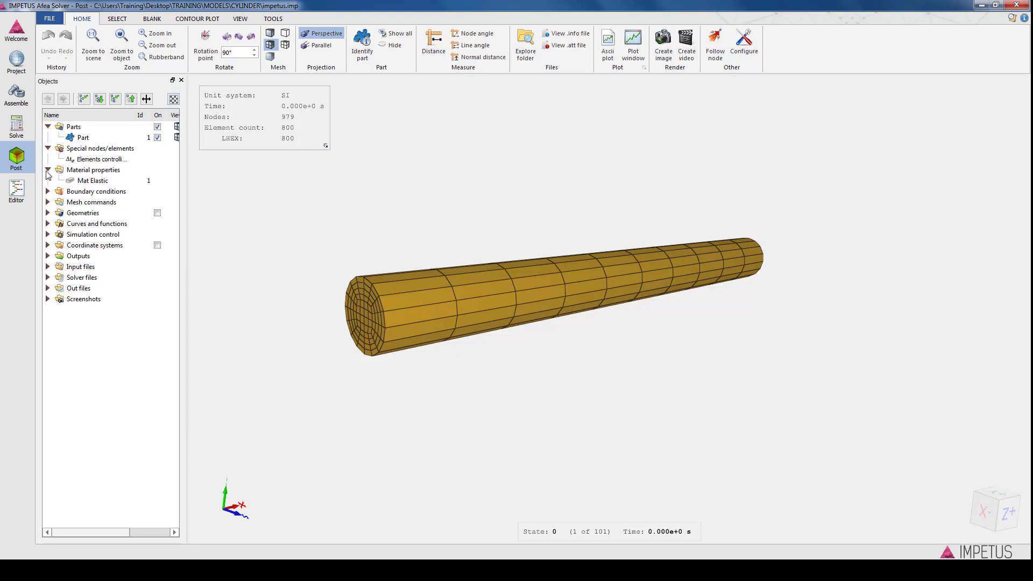
click(86, 181)
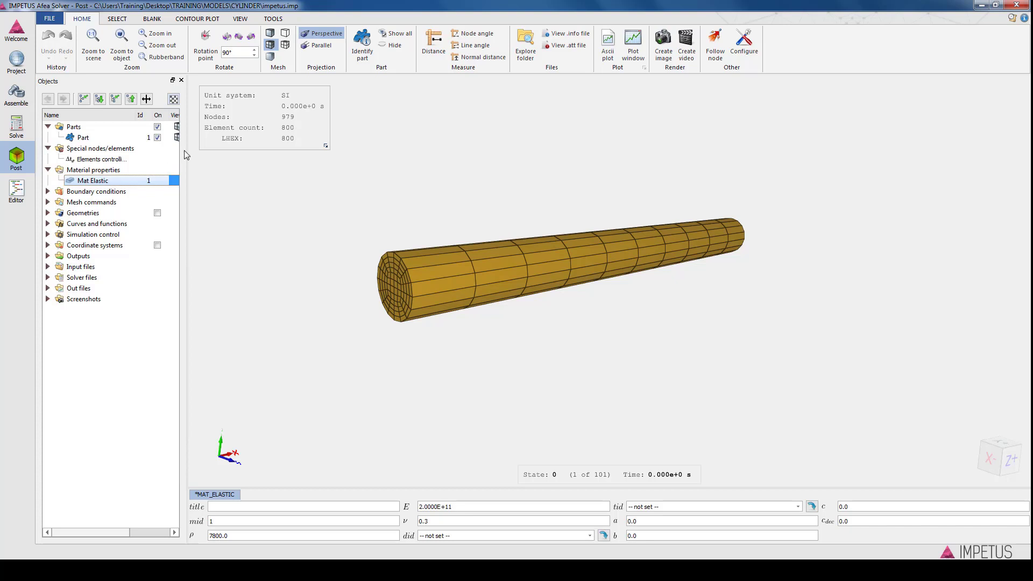
Step: Create a Displacement X contour plot on the cylinder with the range based on the current time
click(196, 19)
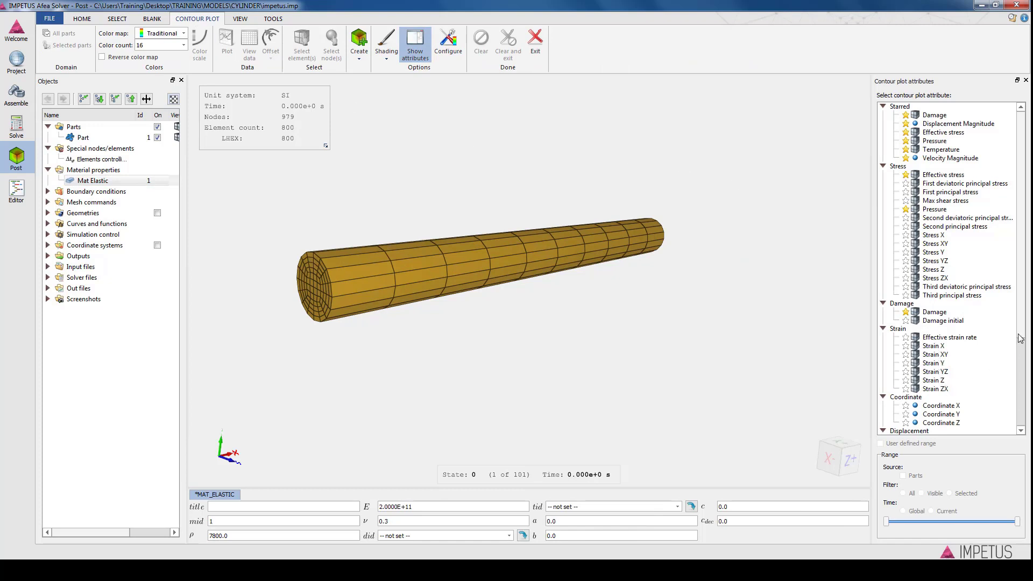
drag(1020, 336, 1022, 341)
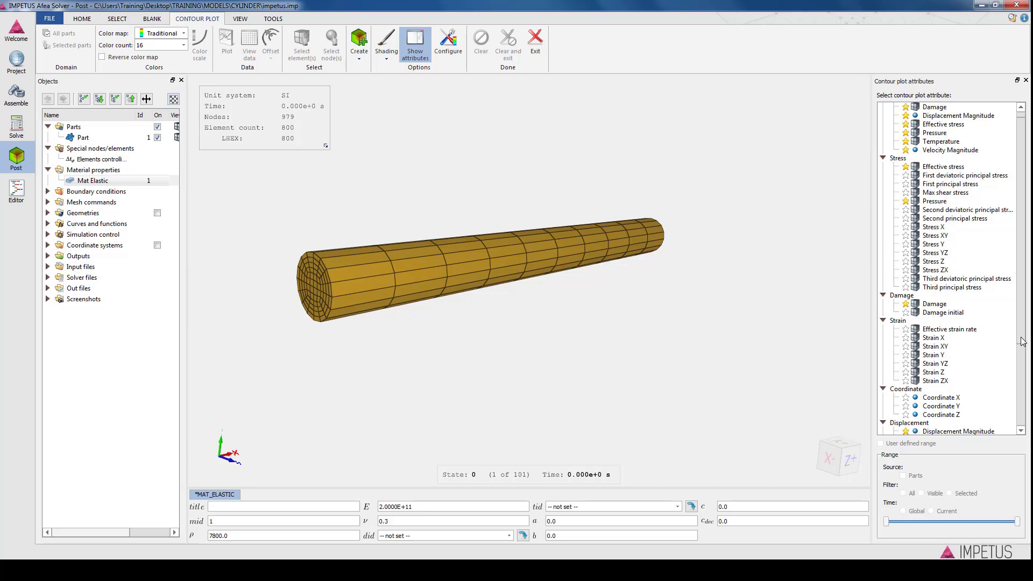
scroll(1021, 341, down, 4)
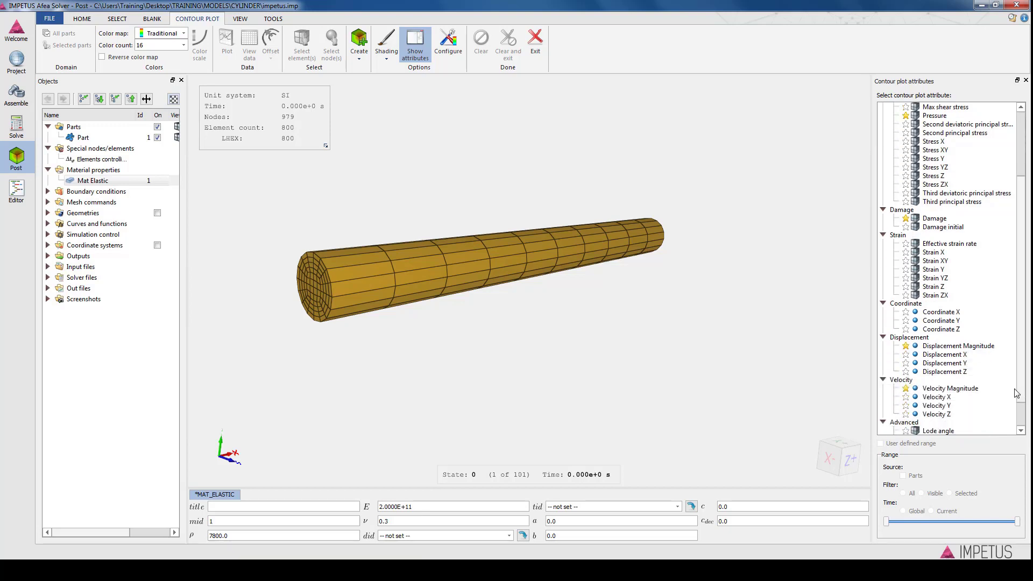
click(943, 356)
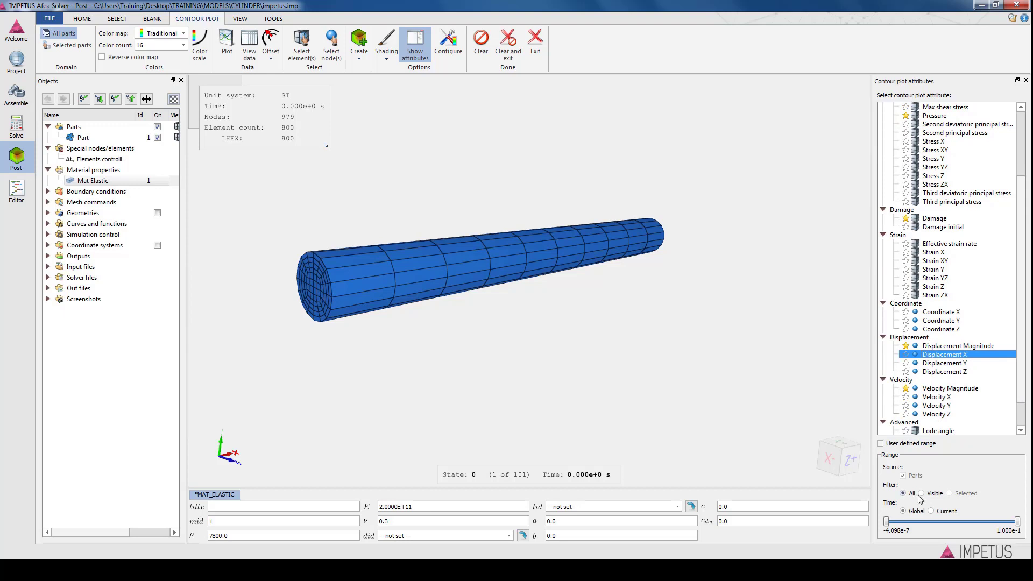
click(931, 512)
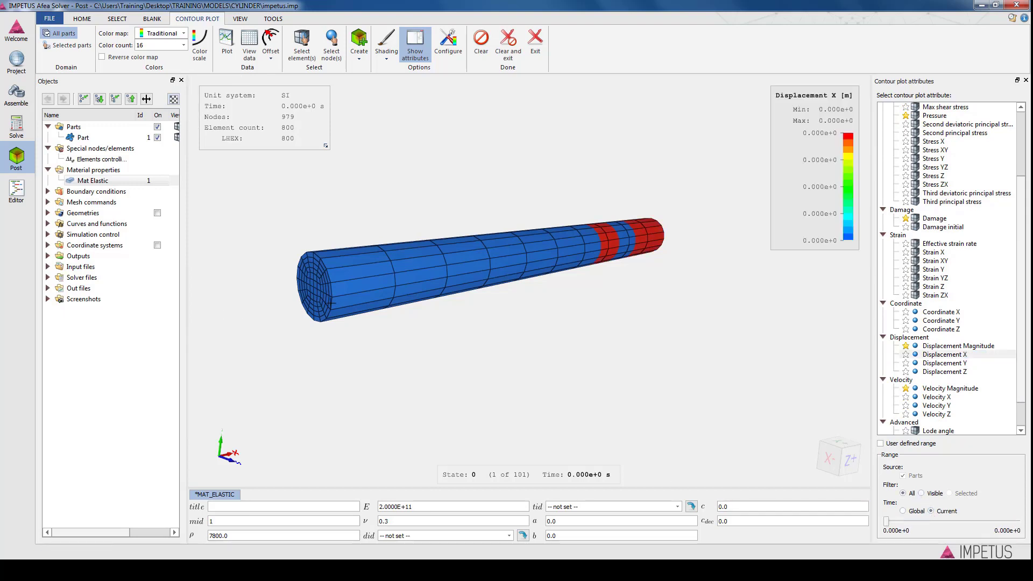
Step: Play the simulation animation to examine how Displacement X develops along the cylinder
drag(342, 301, 318, 316)
mouse_move(520, 470)
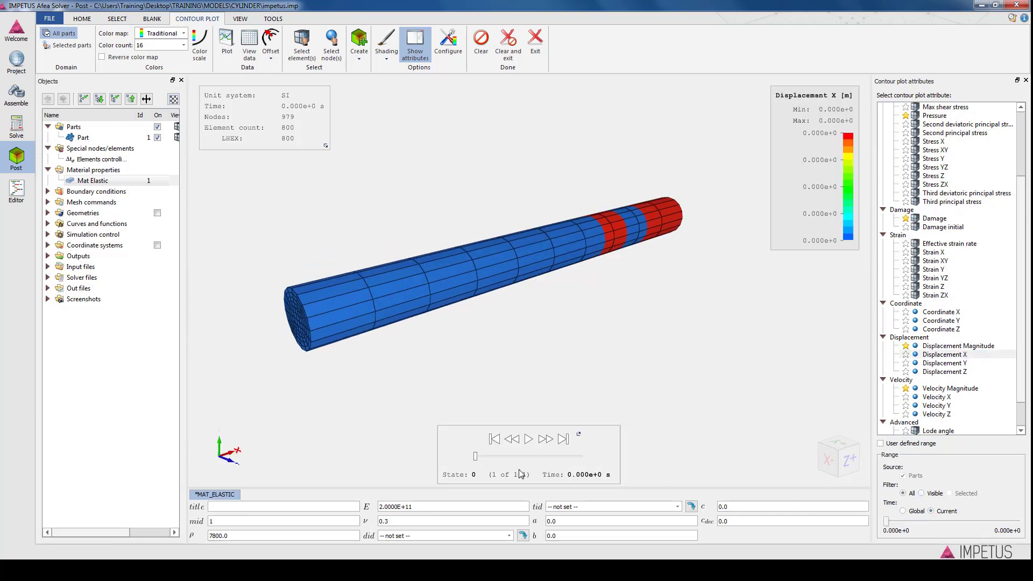
click(528, 438)
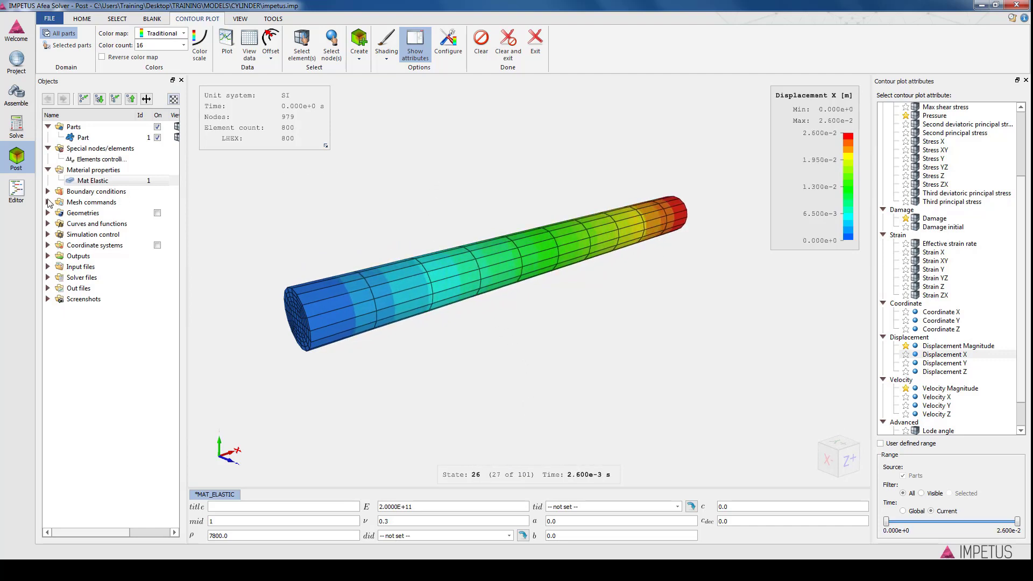
Step: Switch back from the results to the cylinder_22.k command file in the Editor
click(18, 197)
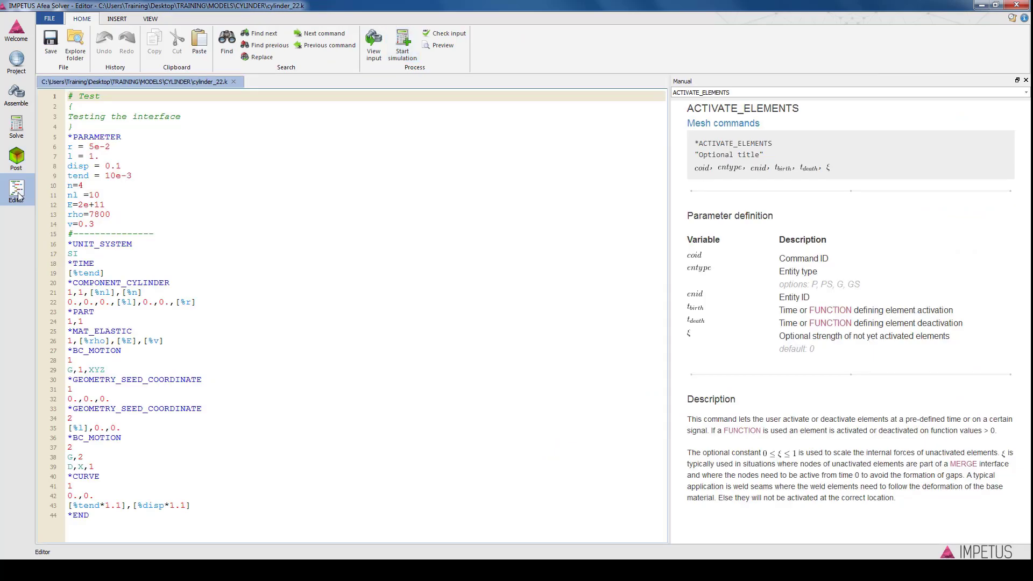